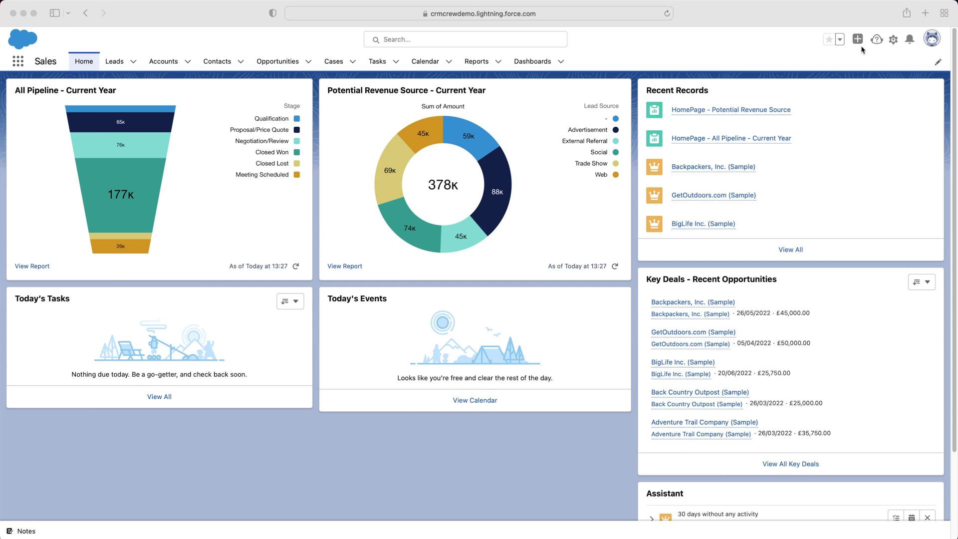
Open Setup Home in a new tab from the gear icon's Setup option
click(893, 42)
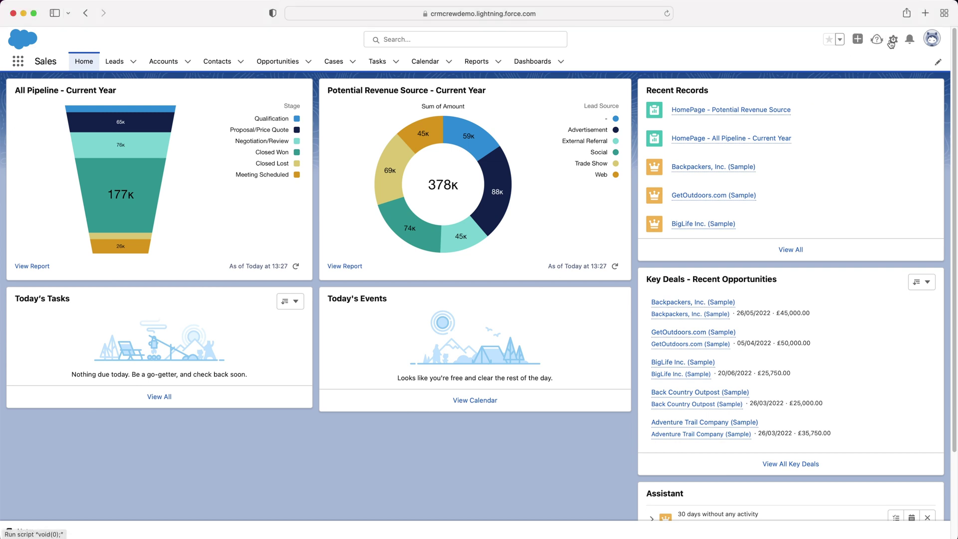
click(893, 41)
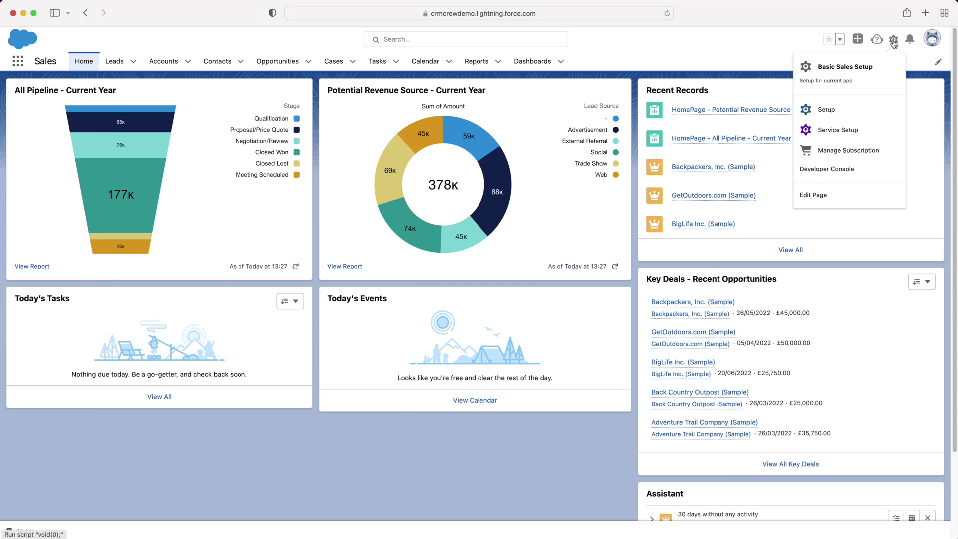
click(832, 115)
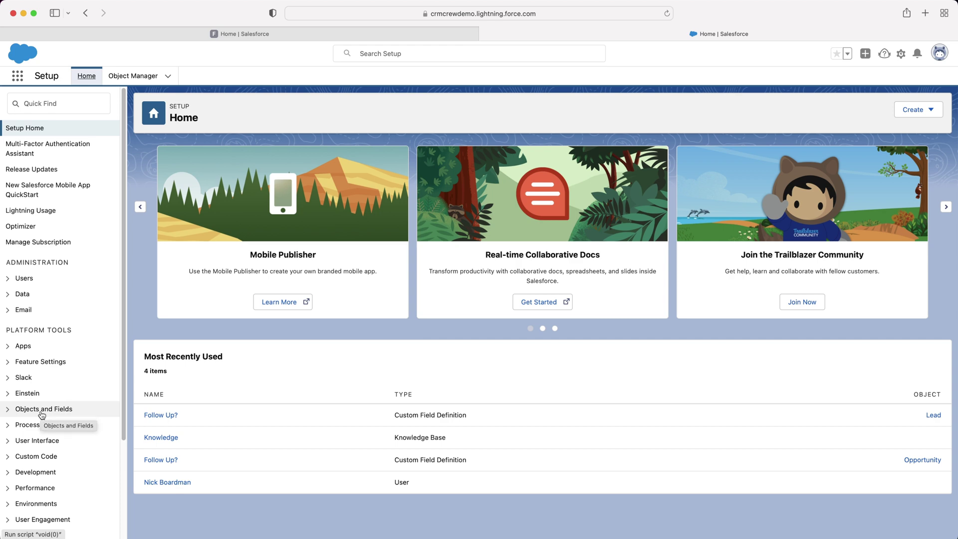
Open Object Manager under Objects and Fields and filter the objects by 'lead'
click(42, 414)
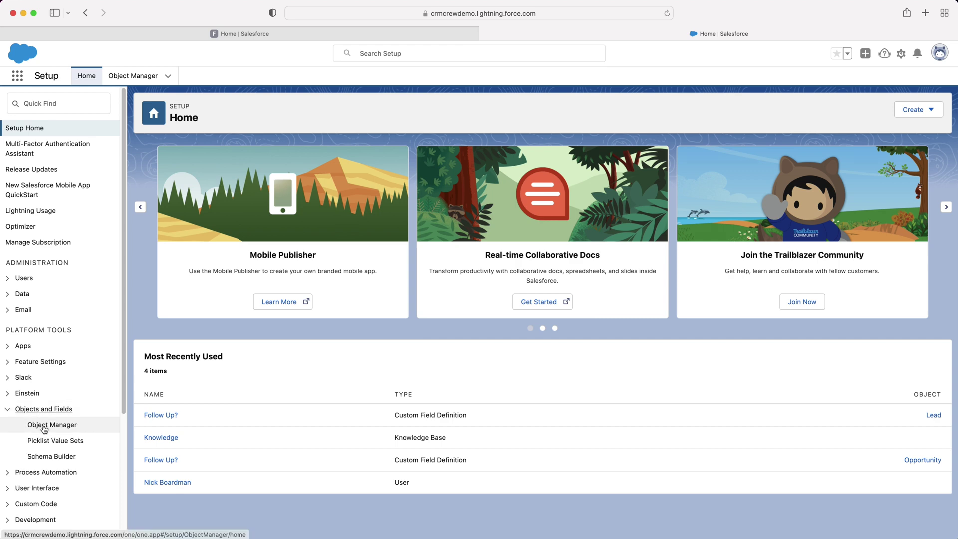
click(43, 426)
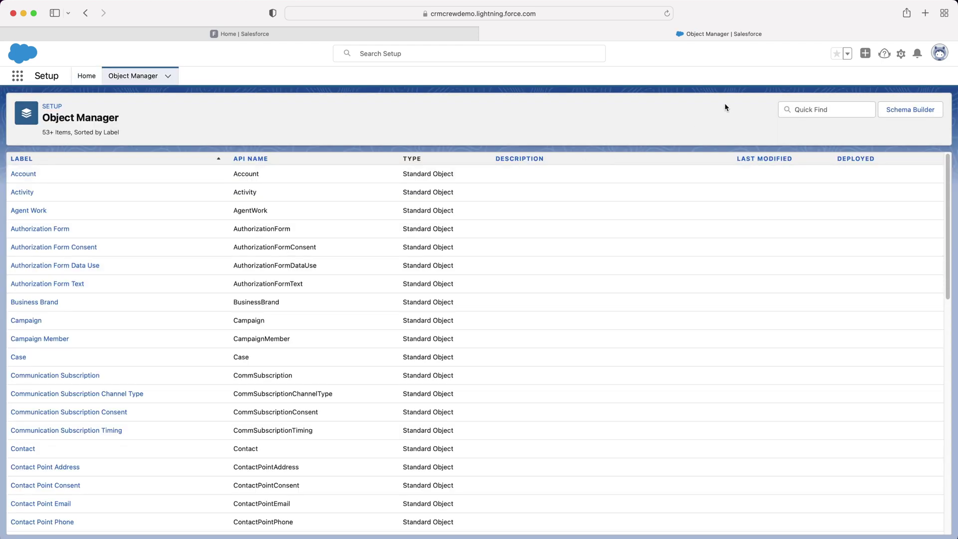
scroll(645, 281, down, 5)
scroll(644, 282, up, 5)
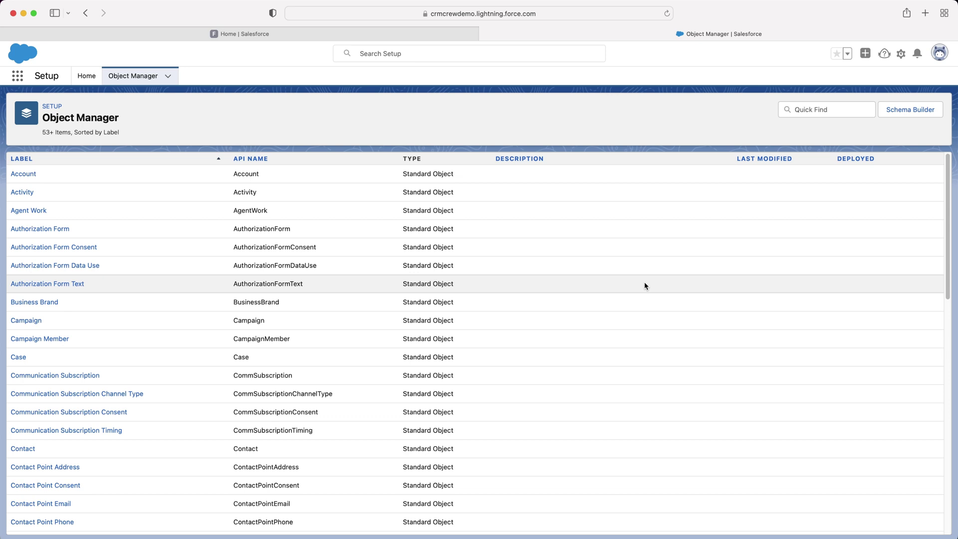
click(811, 117)
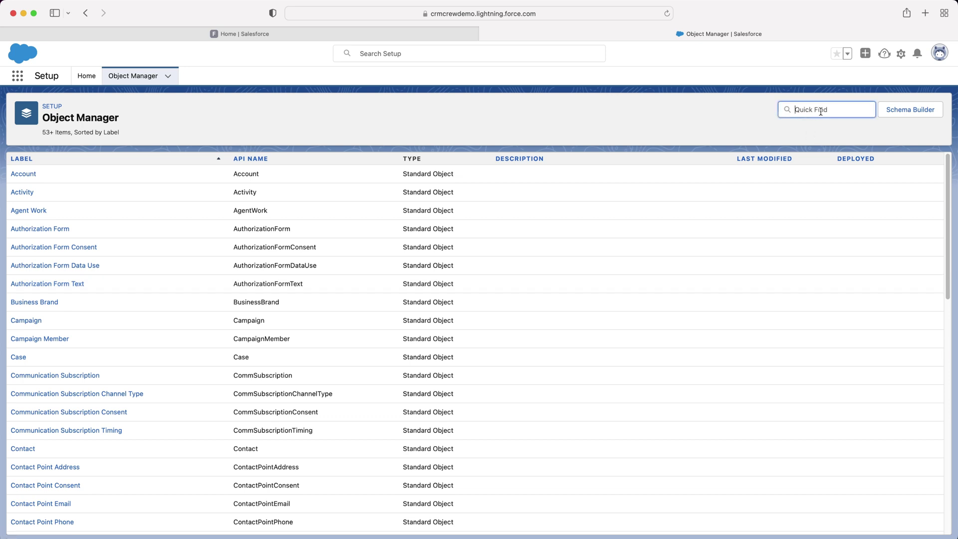
text(lead)
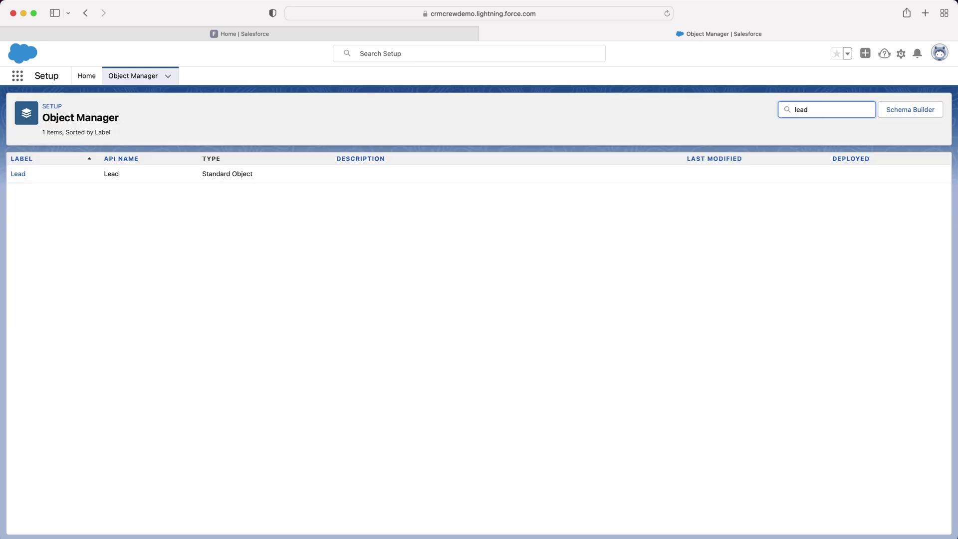
Open the Lead object's Fields & Relationships, search for Lead Status, and open that field
click(19, 173)
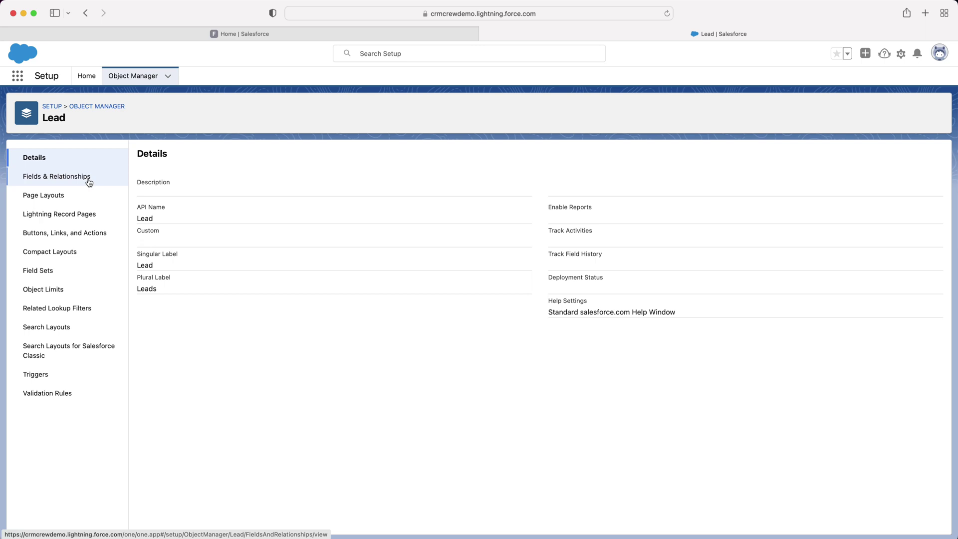
click(89, 181)
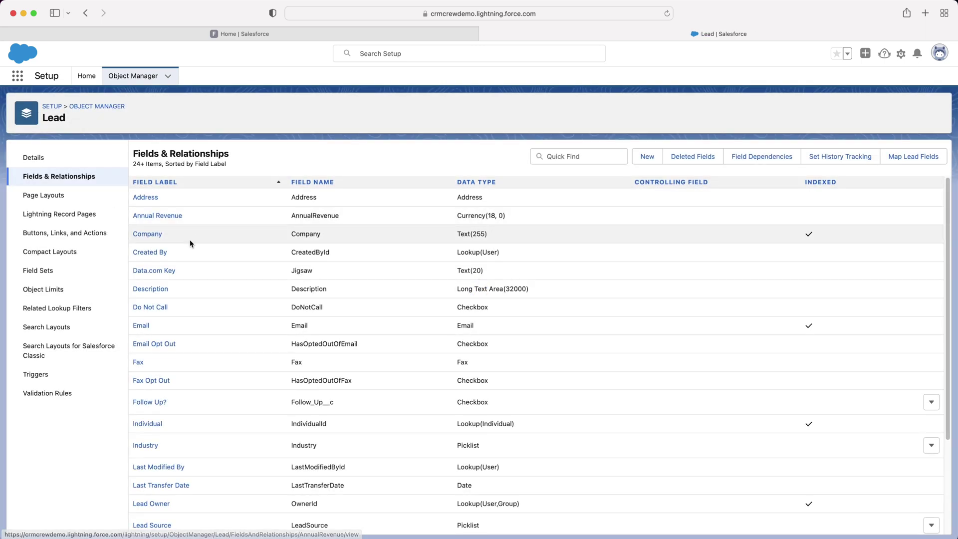
click(577, 161)
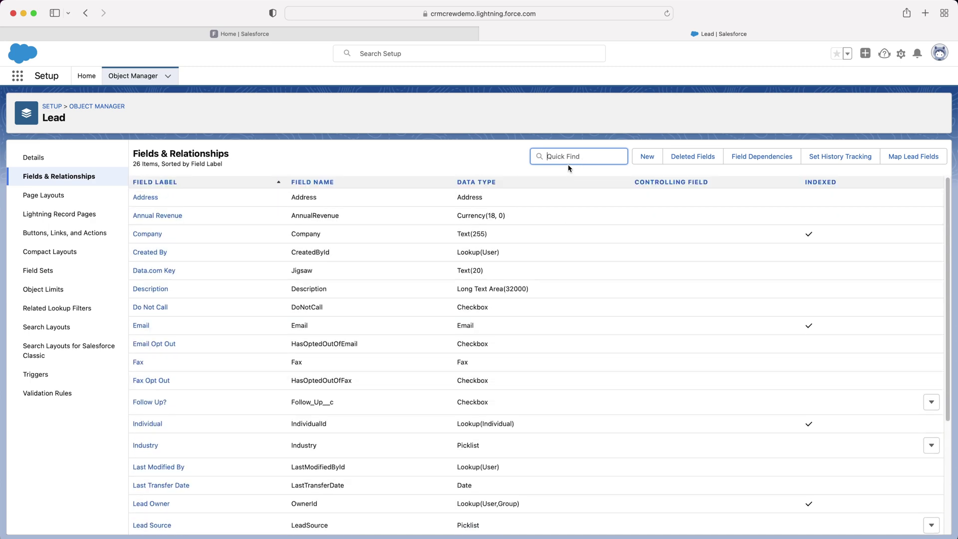
text(lead stage)
key(BackSpace)
key(BackSpace)
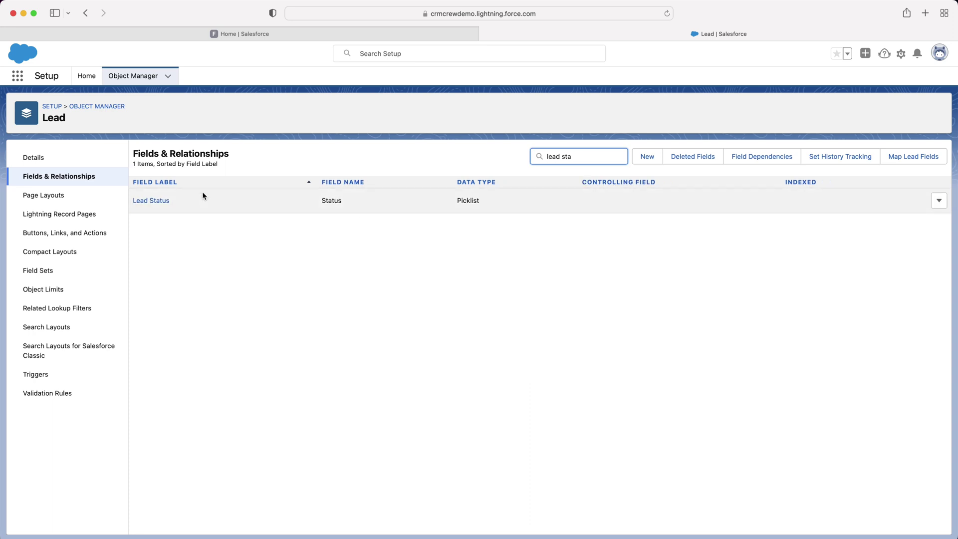
text(tus)
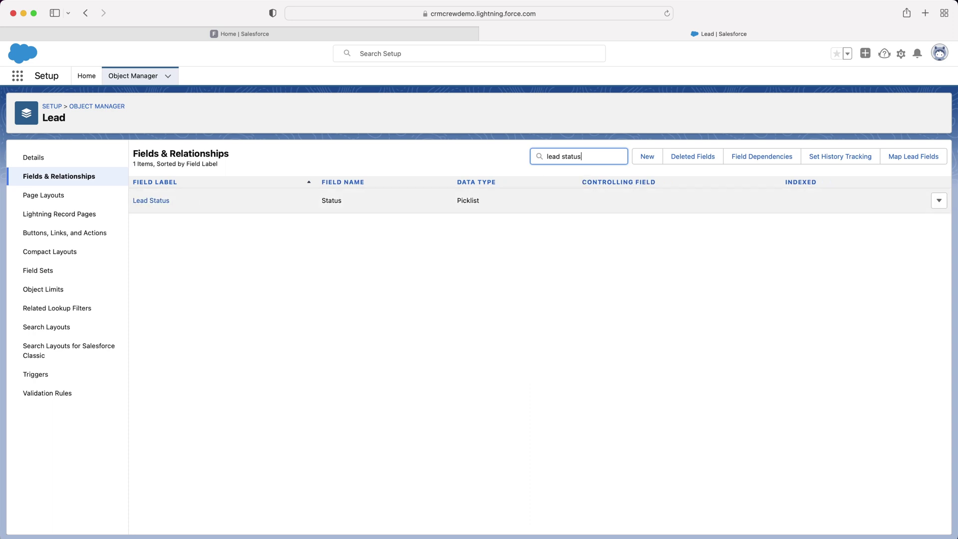
click(165, 201)
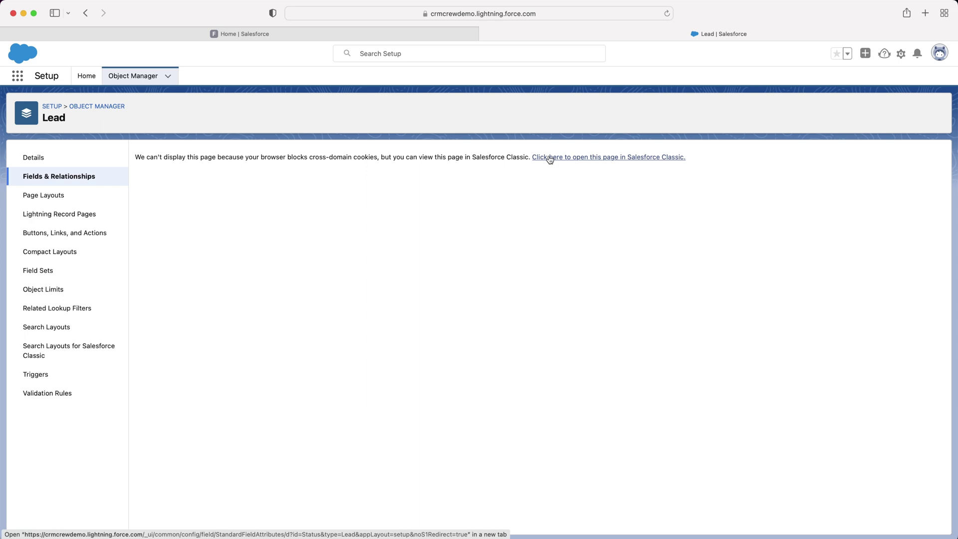
Open the Lead Status field in Salesforce Classic and scroll to its five picklist values
click(588, 161)
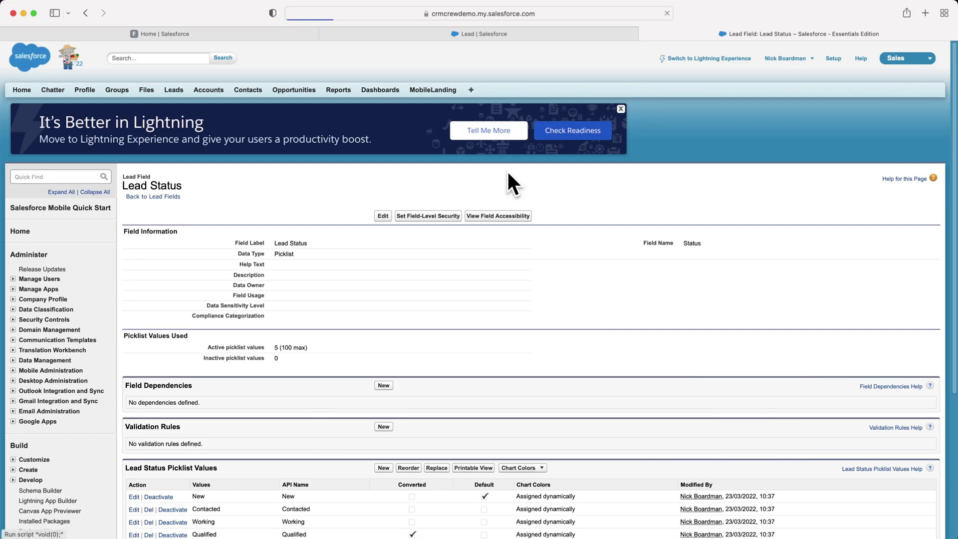
scroll(454, 256, down, 1)
scroll(453, 259, down, 3)
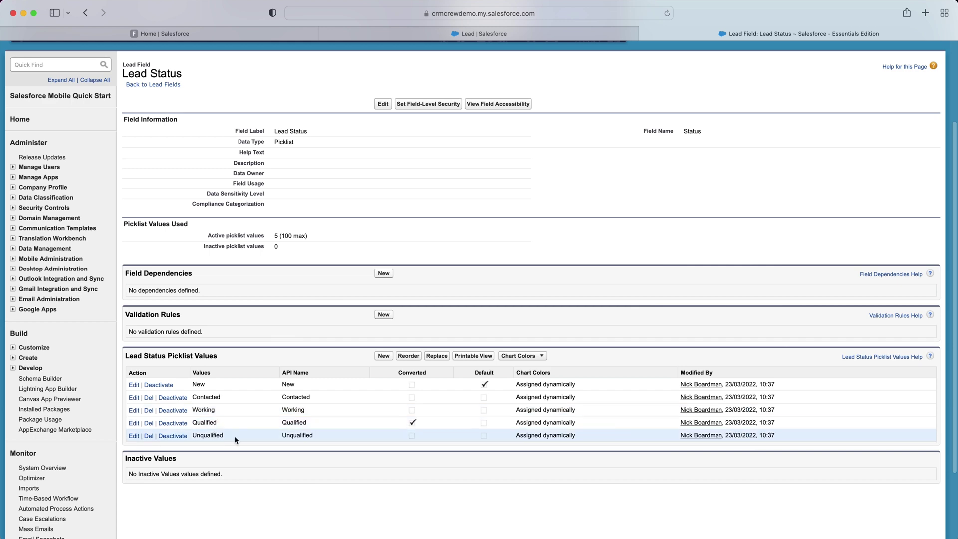
click(201, 32)
click(115, 76)
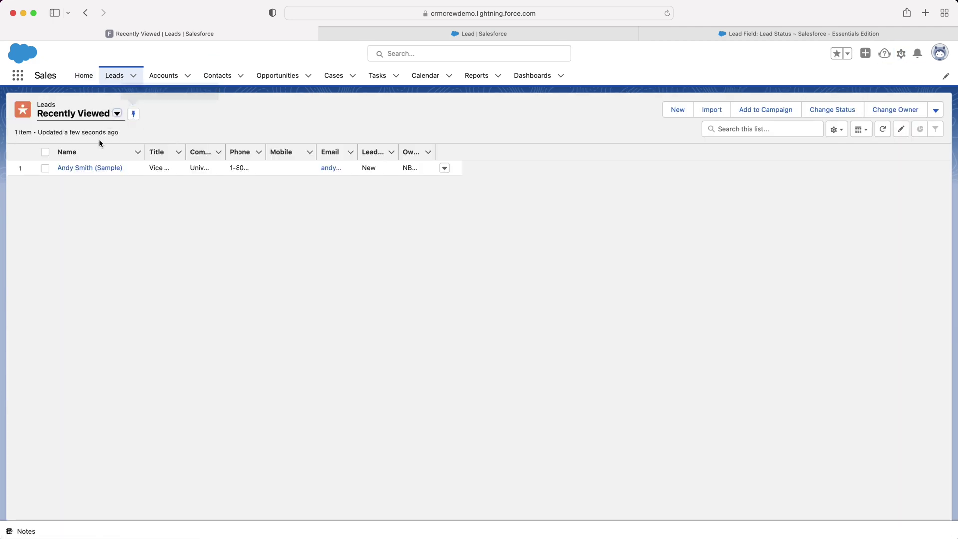
click(84, 169)
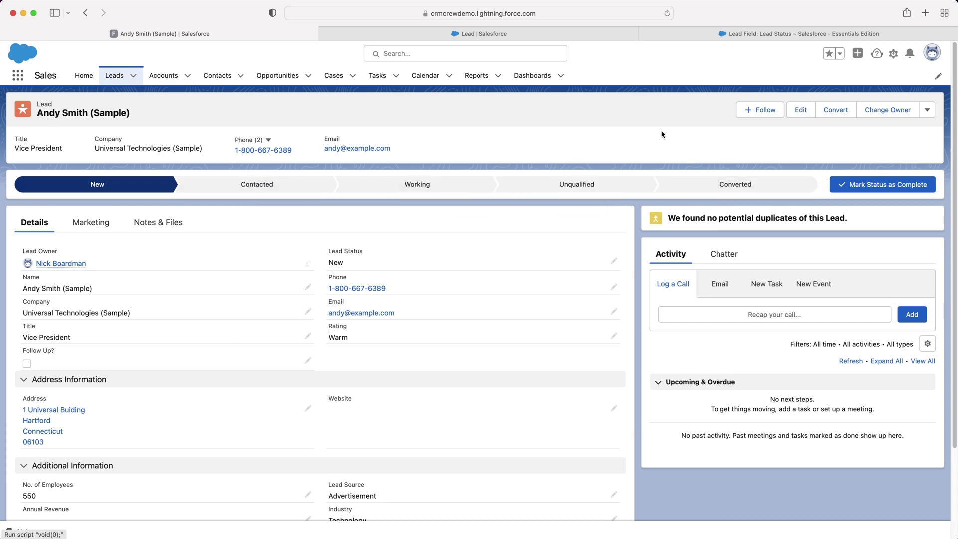
click(795, 33)
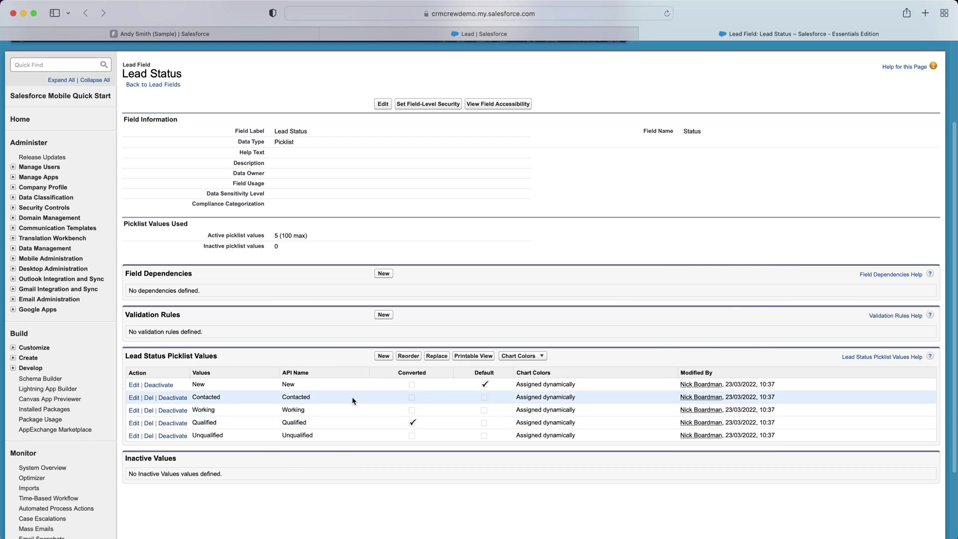
scroll(352, 401, down, 3)
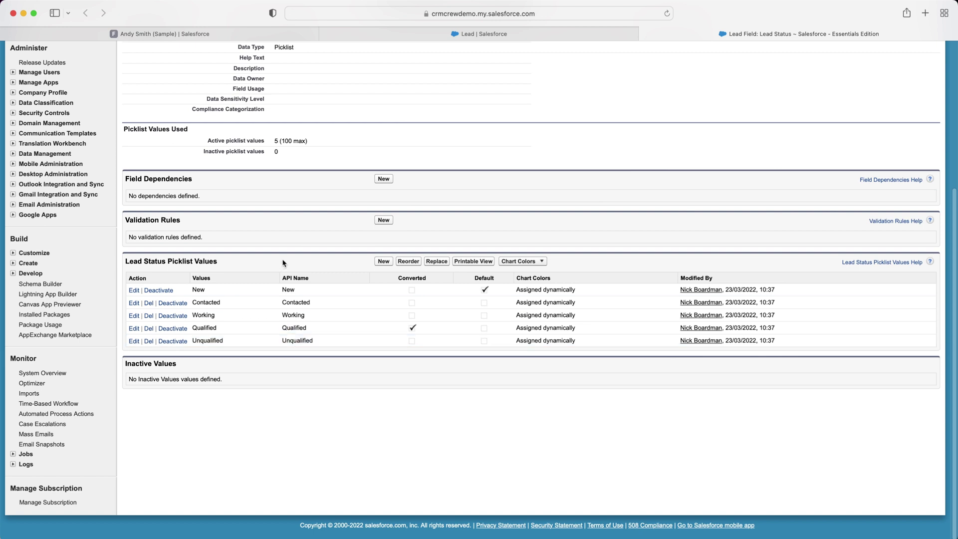
Add a new Lead Status value labelled ExampleStage with API name Example Stage, not default
click(383, 262)
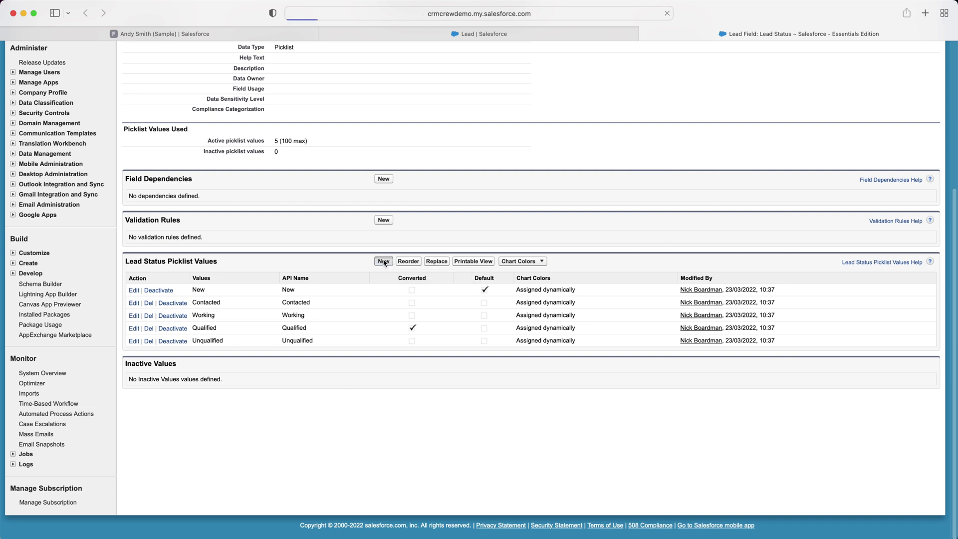
click(339, 241)
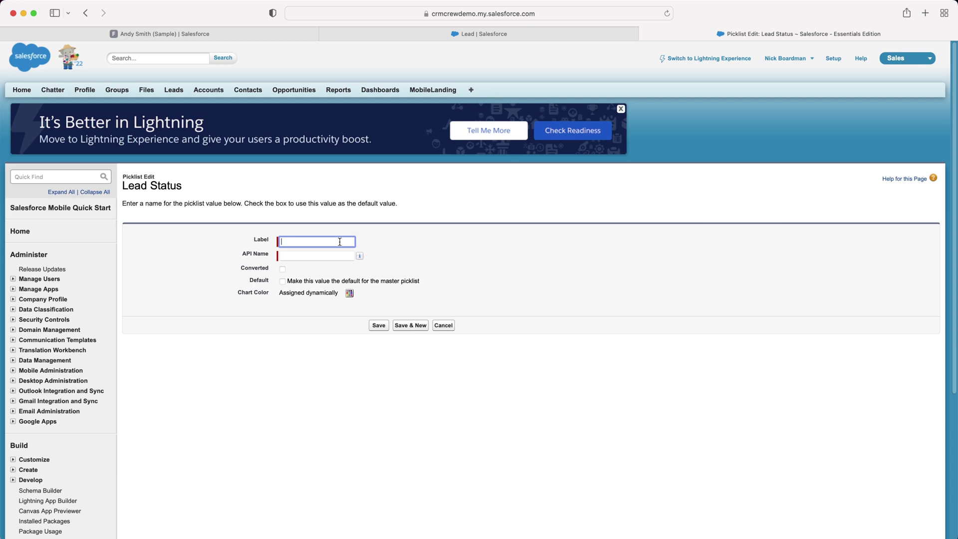
text(ExampleStage)
key(Tab)
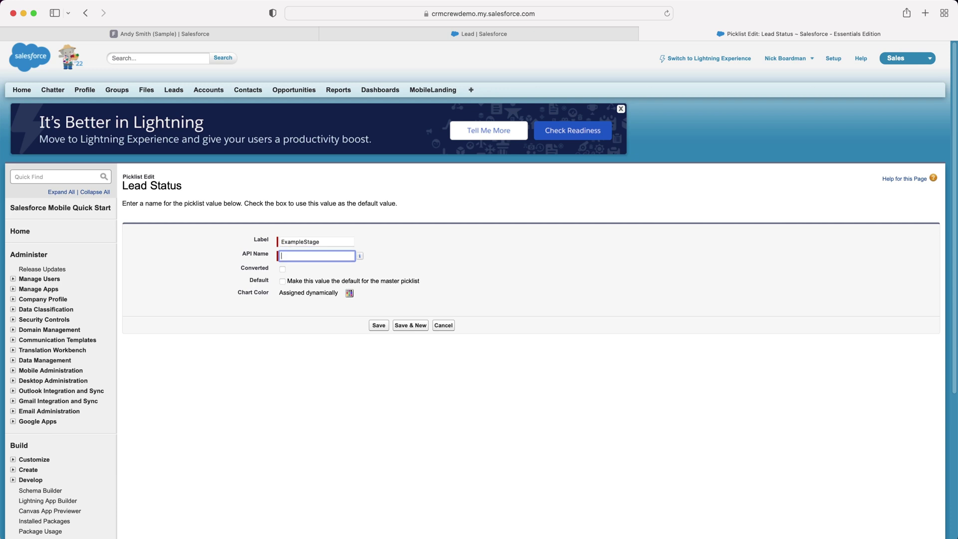
text(Example Stage)
click(490, 262)
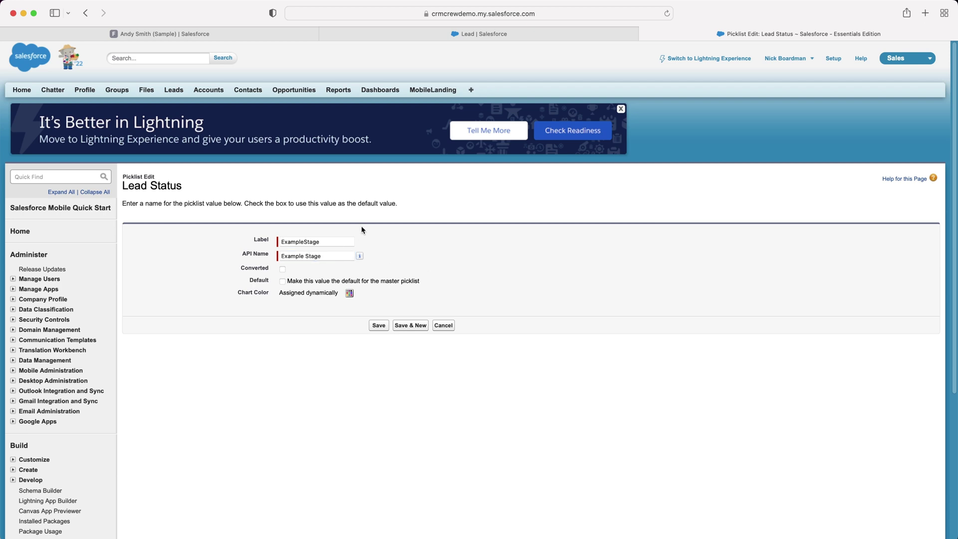
click(283, 282)
click(284, 284)
Correct the label to 'Example Stage', save it, and check it on the lead record's path
click(306, 241)
click(322, 242)
key(Left)
key(Left)
key(Left)
key(Left)
key(Left)
click(356, 299)
click(375, 325)
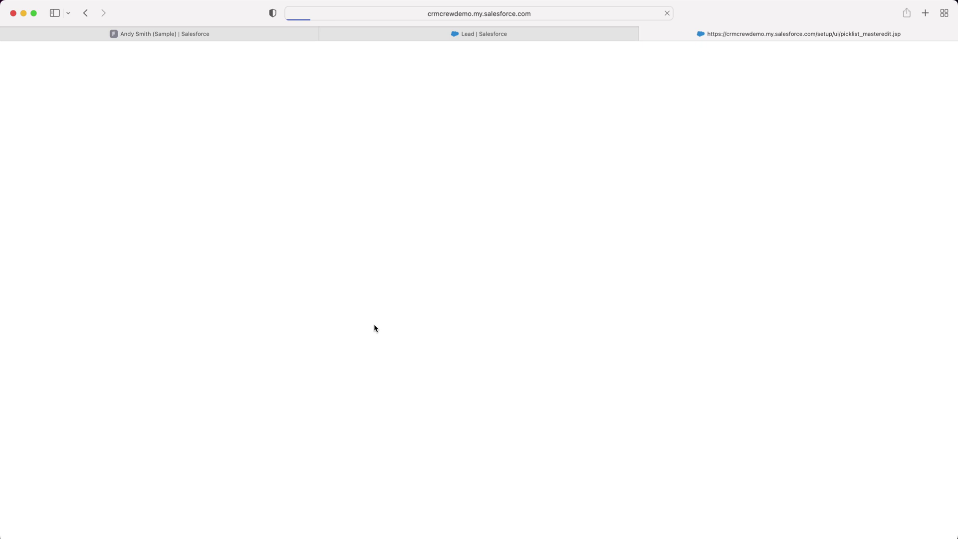
scroll(389, 267, down, 4)
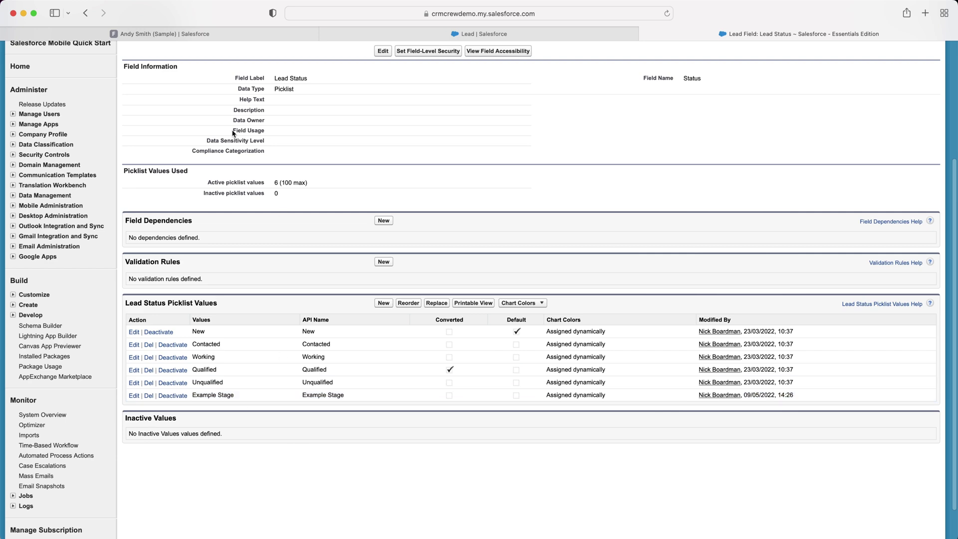
click(186, 34)
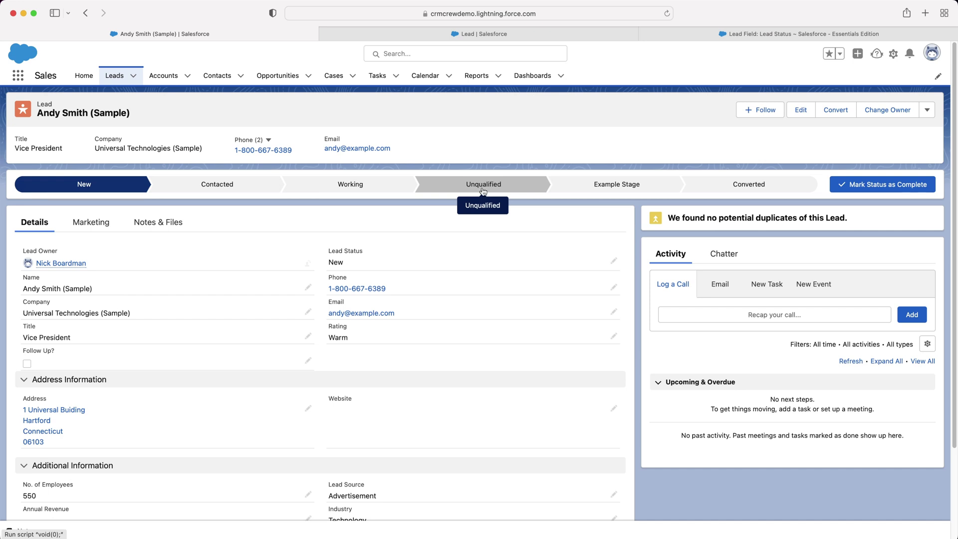
click(703, 33)
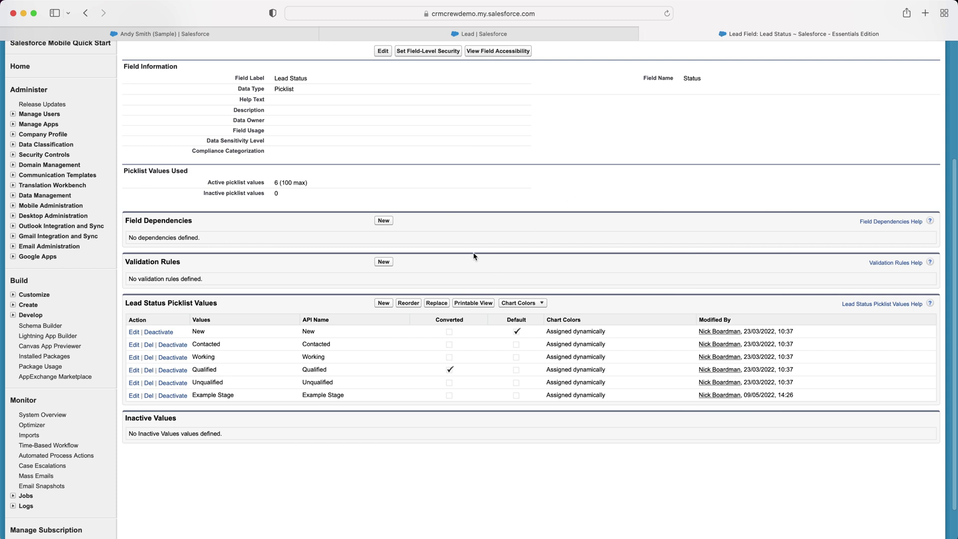
Move Example Stage up to third place, just after Contacted, and save the sort order
click(409, 303)
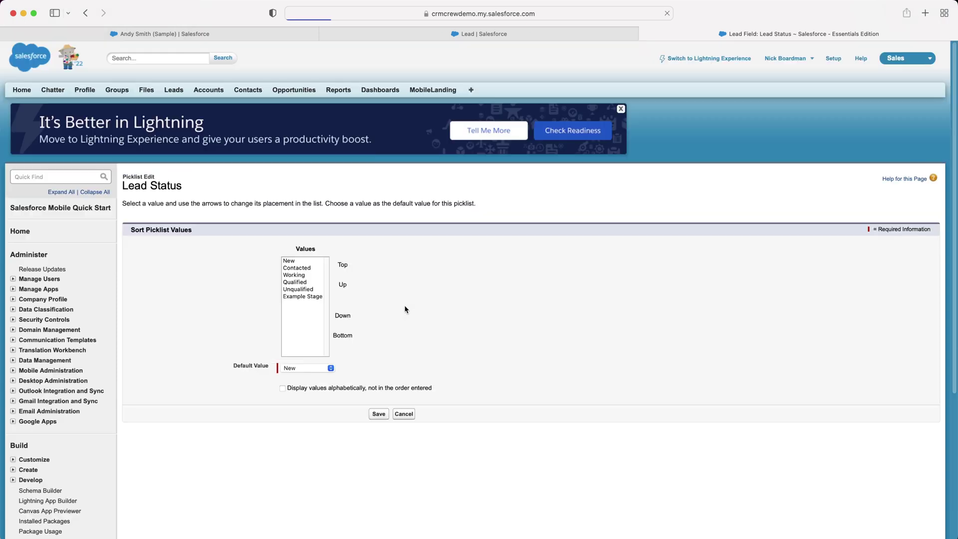
click(303, 297)
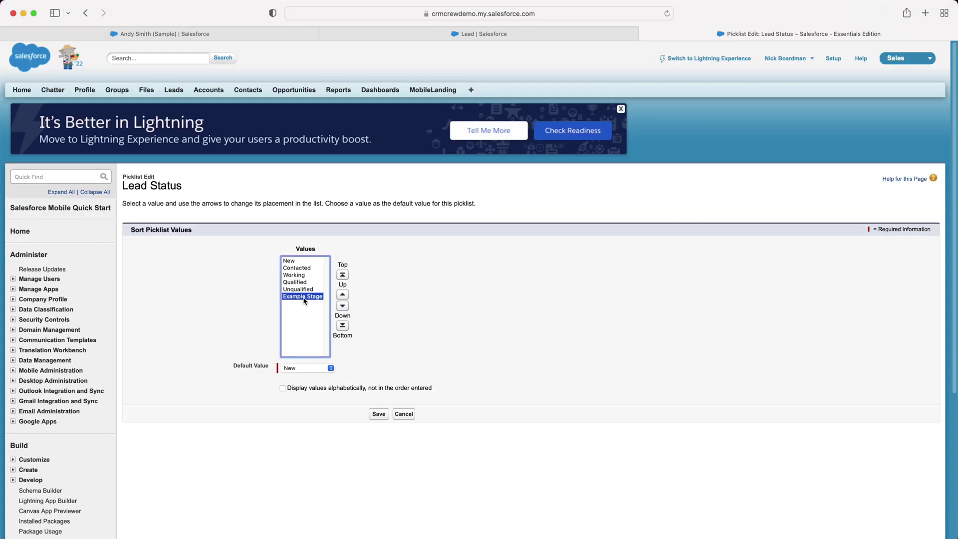
click(343, 295)
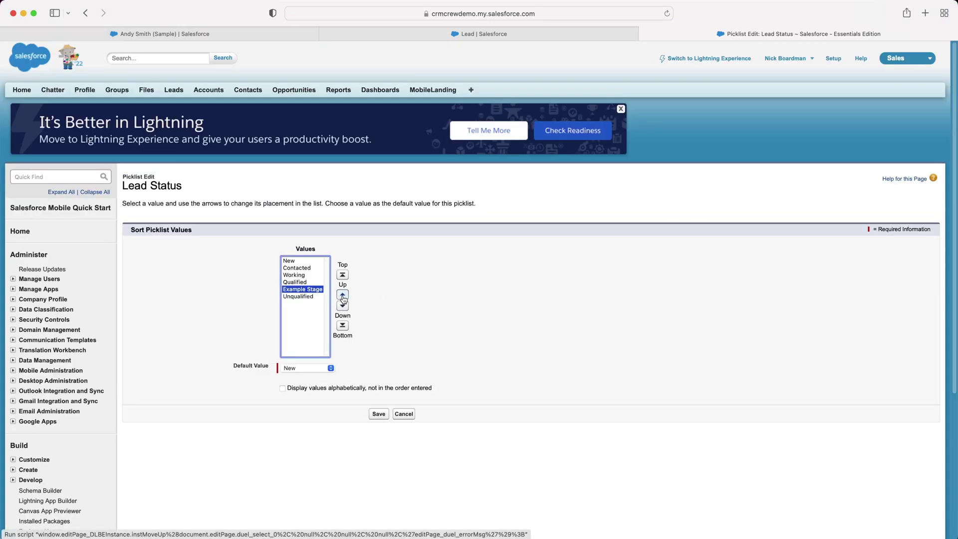
click(342, 294)
click(342, 295)
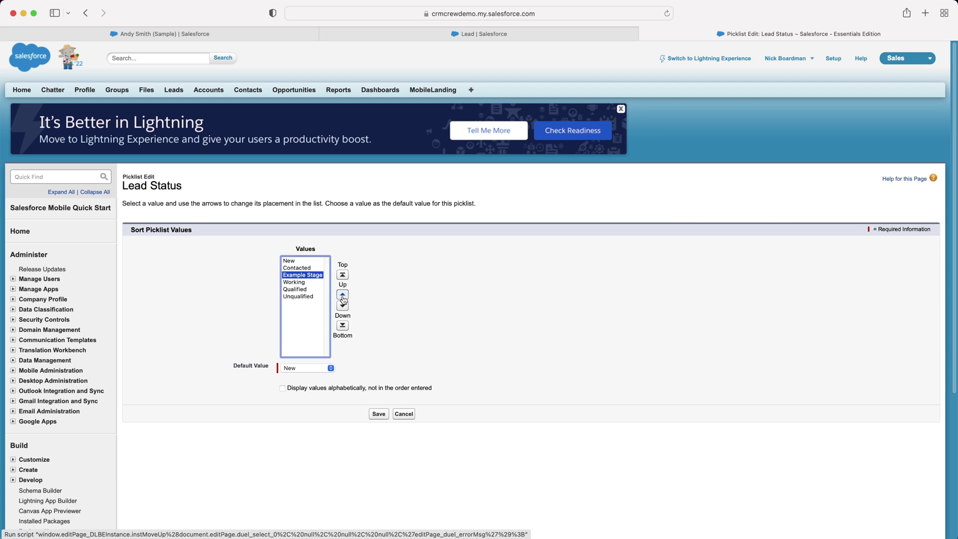
click(342, 295)
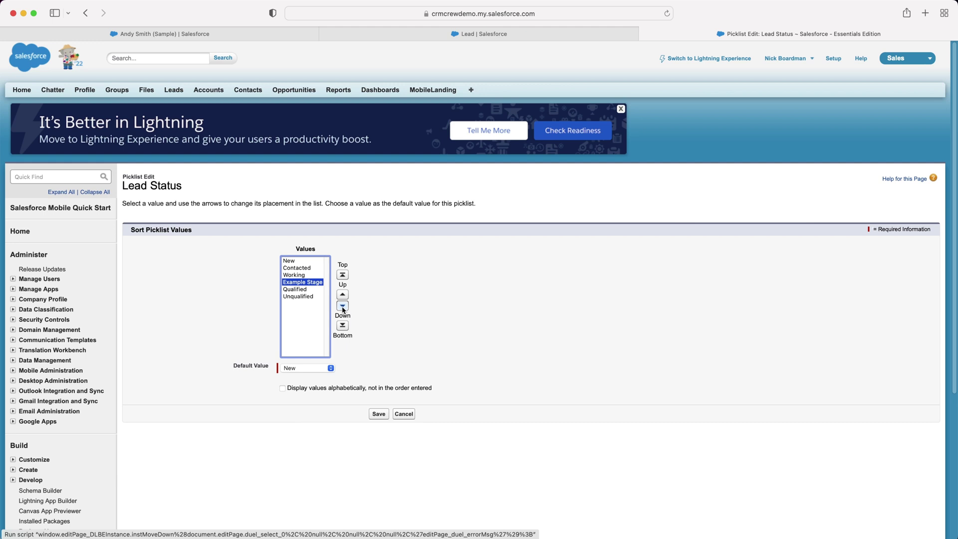
click(313, 267)
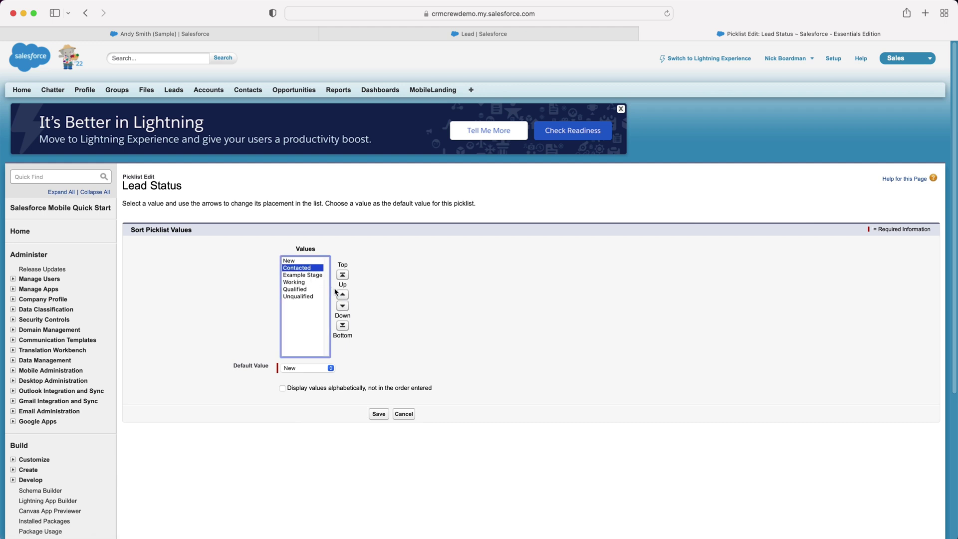
click(293, 276)
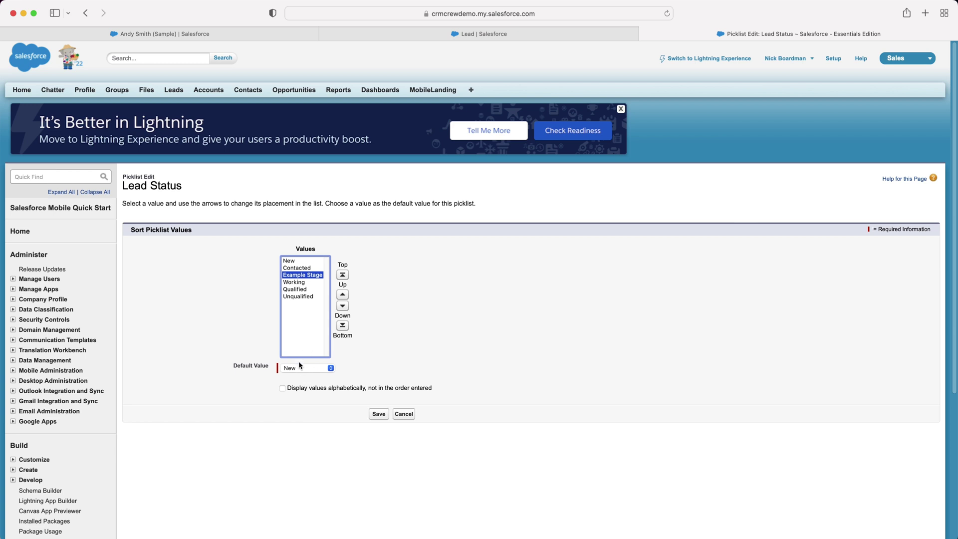
click(379, 414)
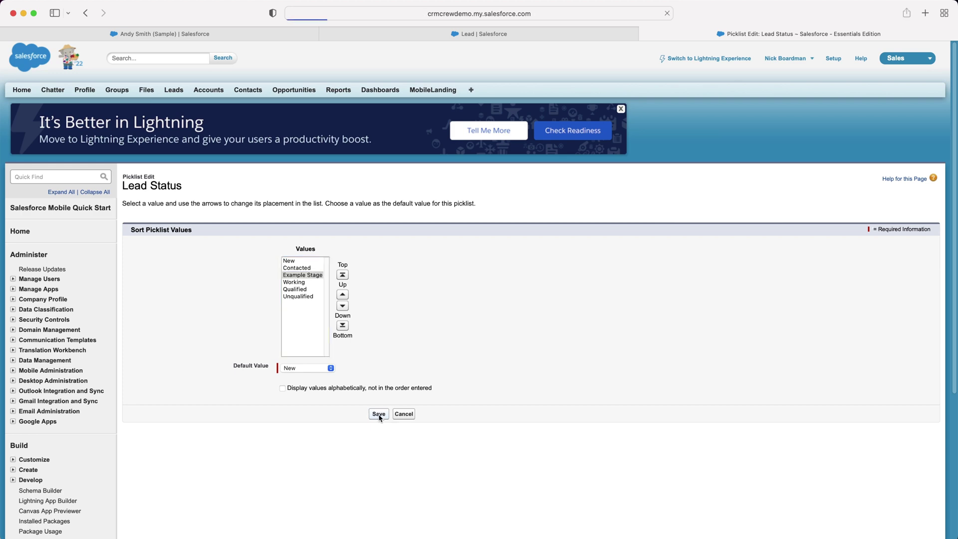
Reload the lead record to show Example Stage after Contacted, then return to the picklist values
click(225, 34)
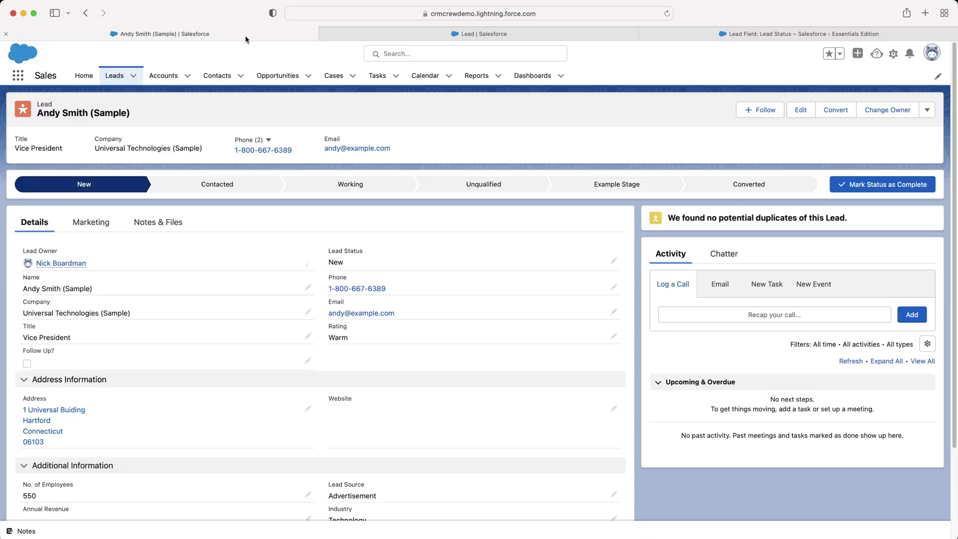
key(super+r)
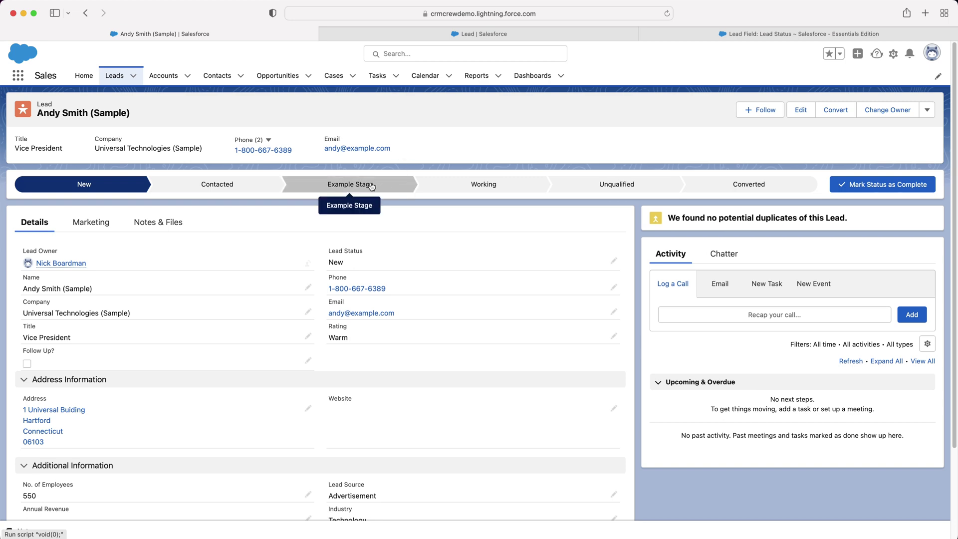
click(731, 40)
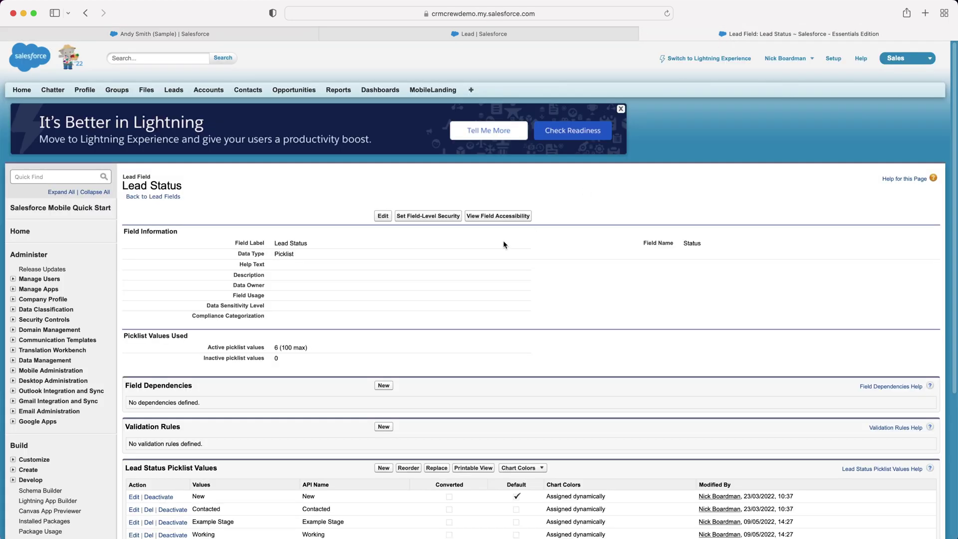
scroll(499, 239, down, 5)
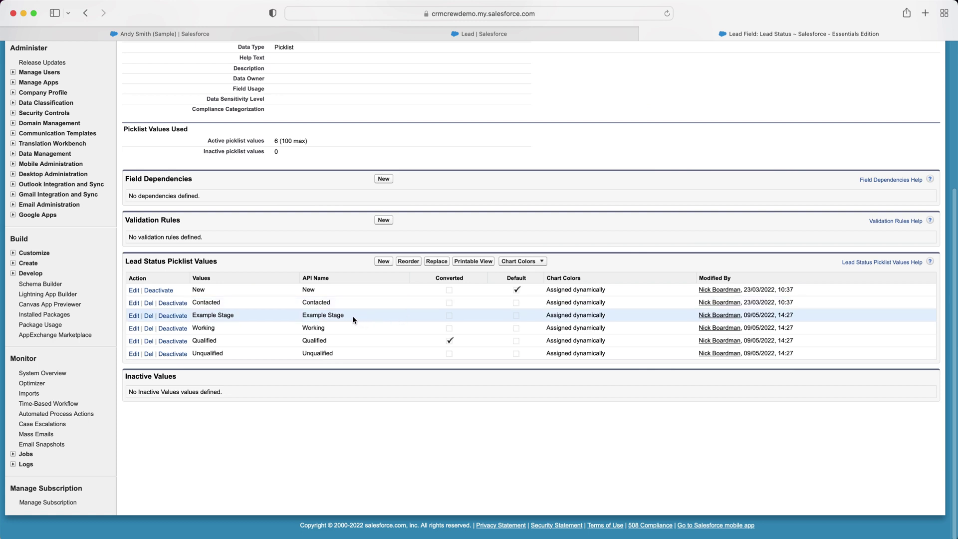
click(134, 303)
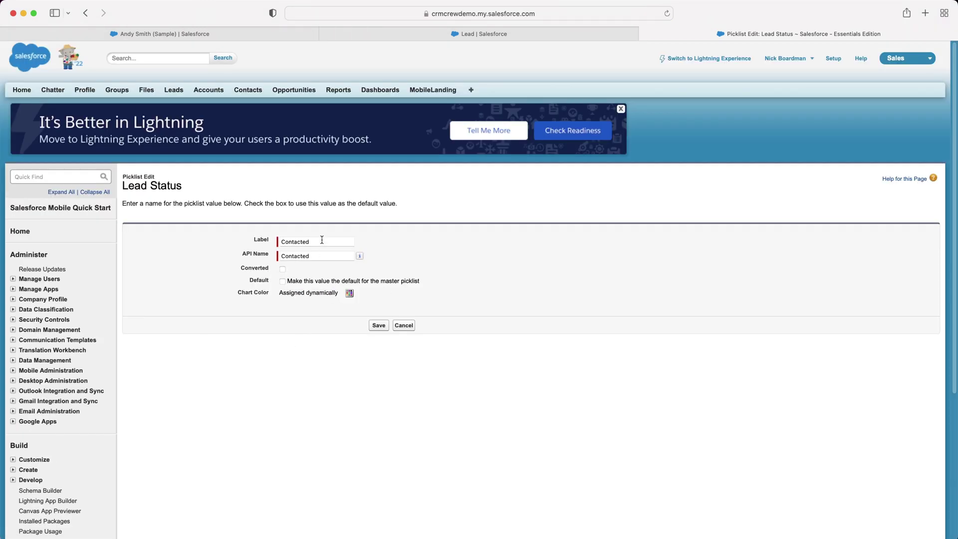
click(322, 241)
click(403, 325)
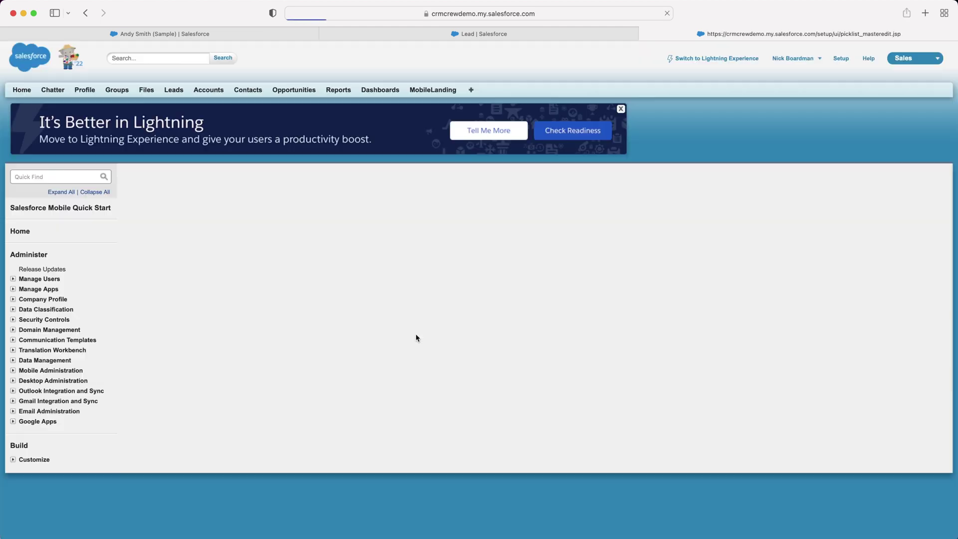
scroll(464, 348, down, 5)
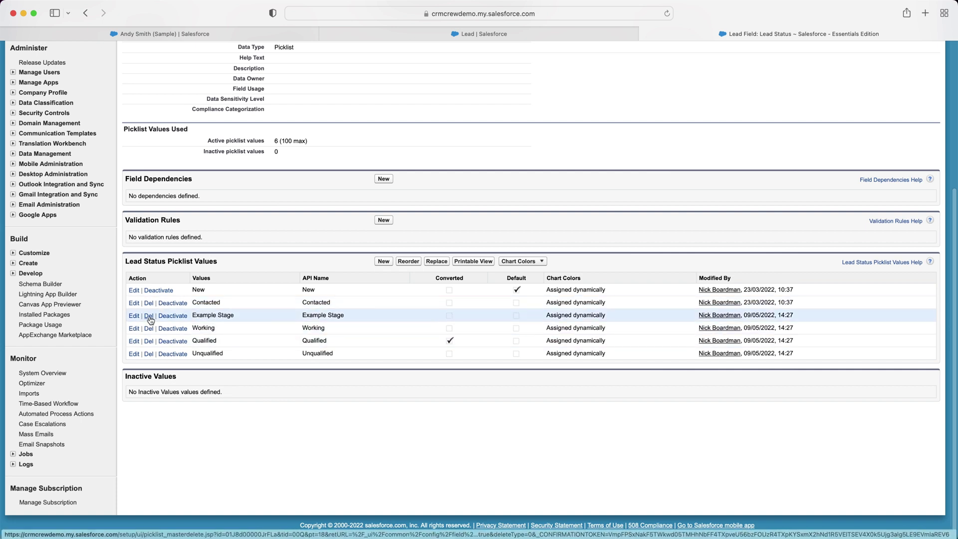
Delete Example Stage and choose to replace it on affected records with a blank value
click(149, 316)
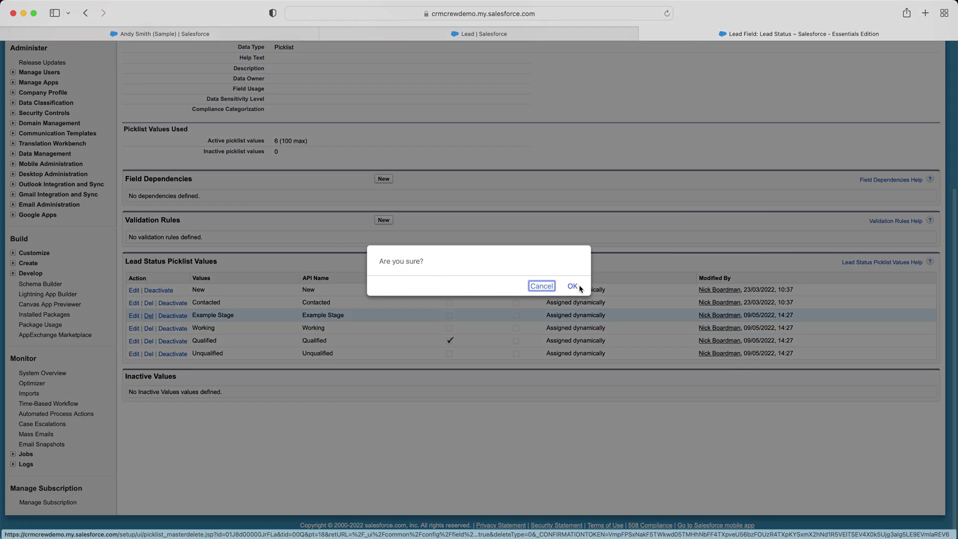
click(573, 286)
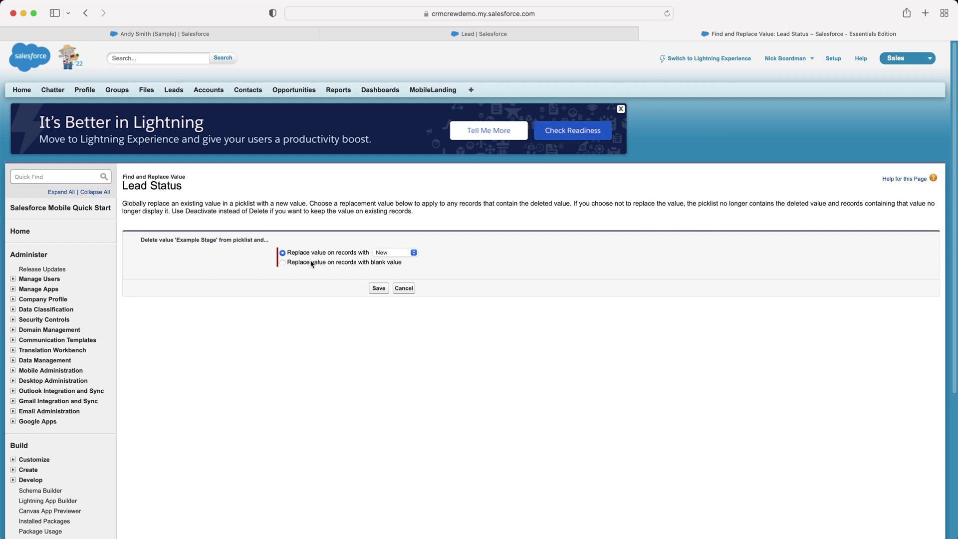
click(391, 253)
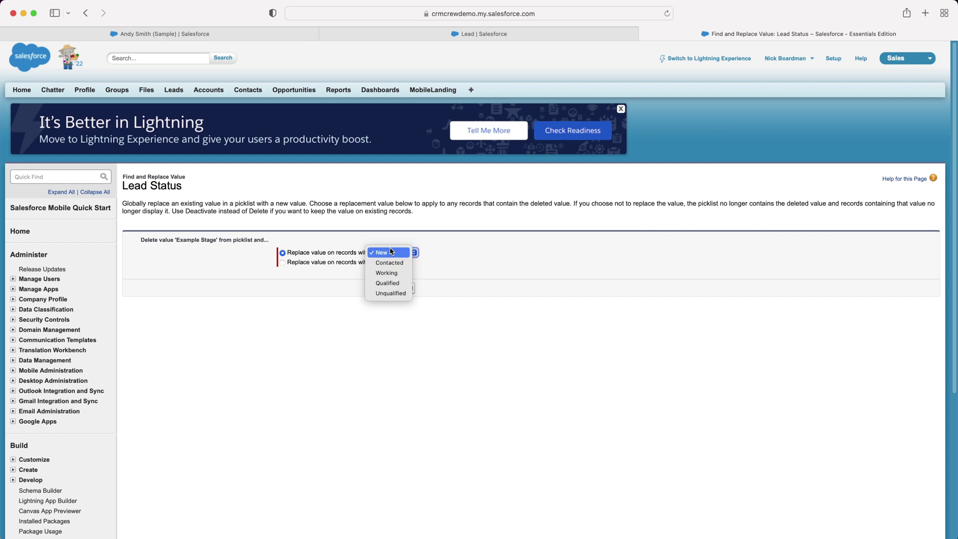
click(480, 259)
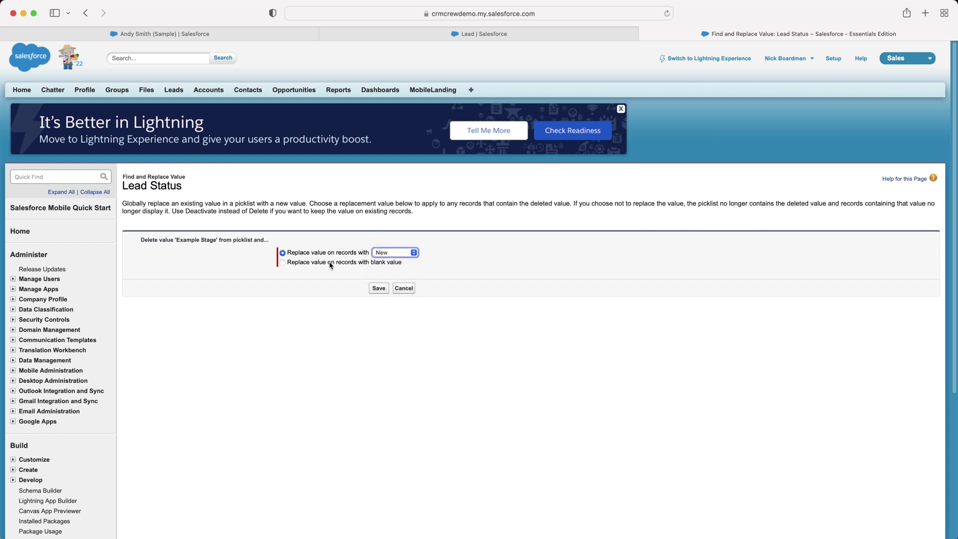
click(329, 262)
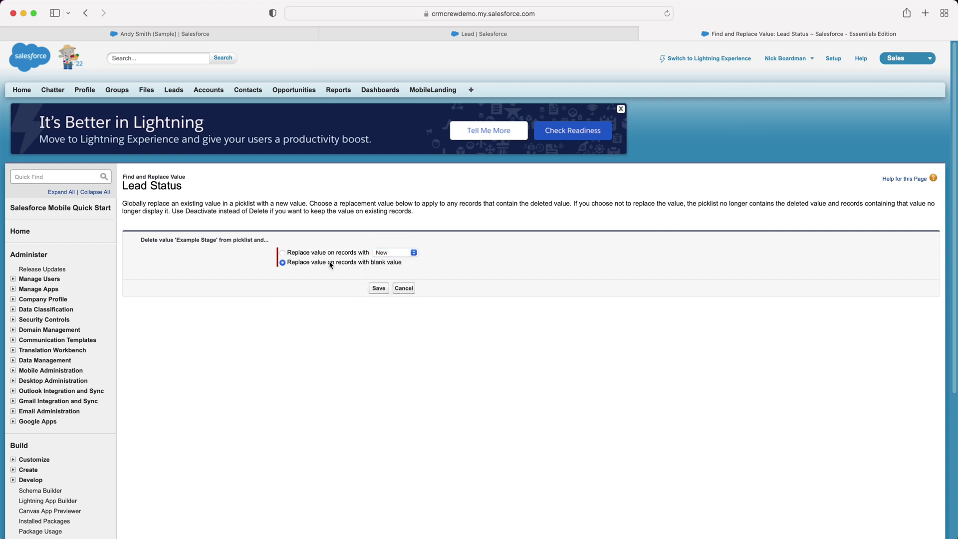
Save the Example Stage deletion and view the lead record's status path without it
click(381, 290)
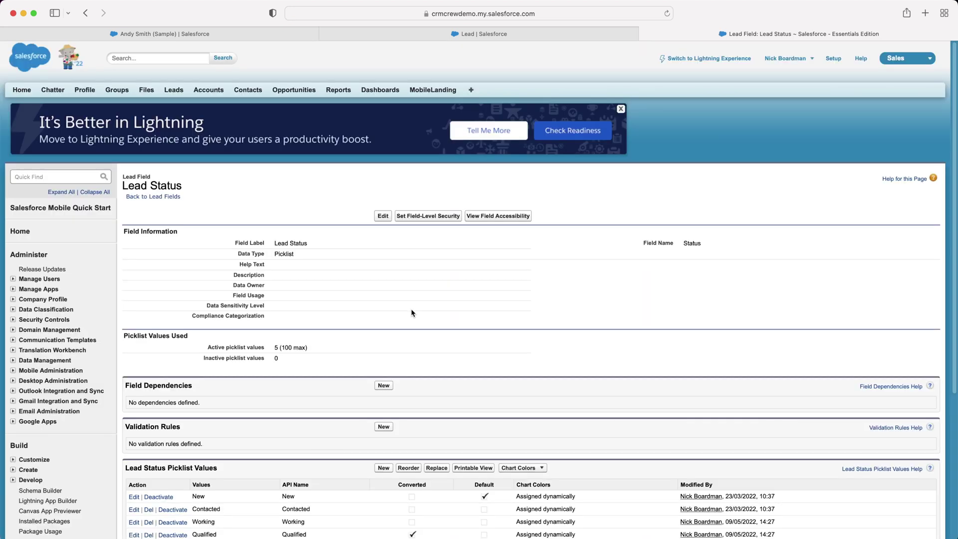
scroll(411, 313, down, 5)
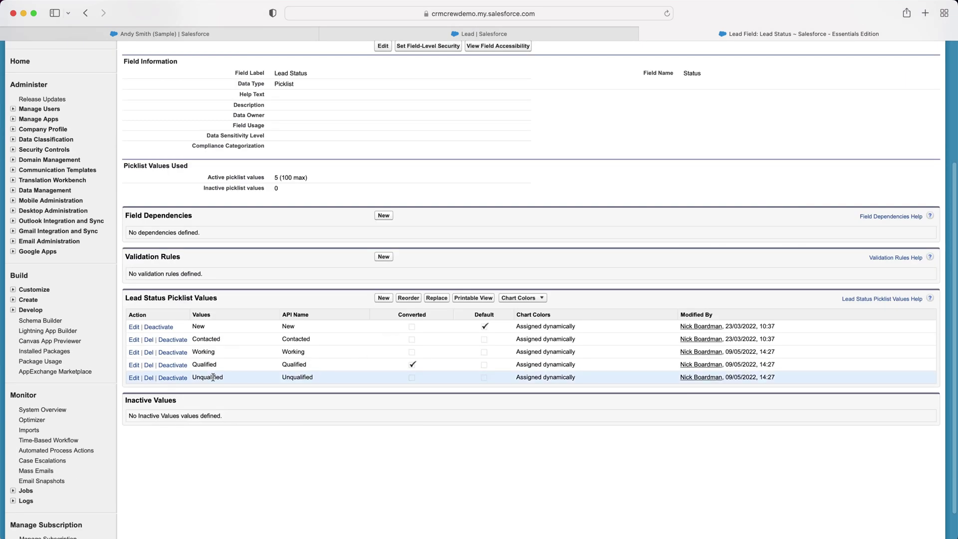
click(174, 34)
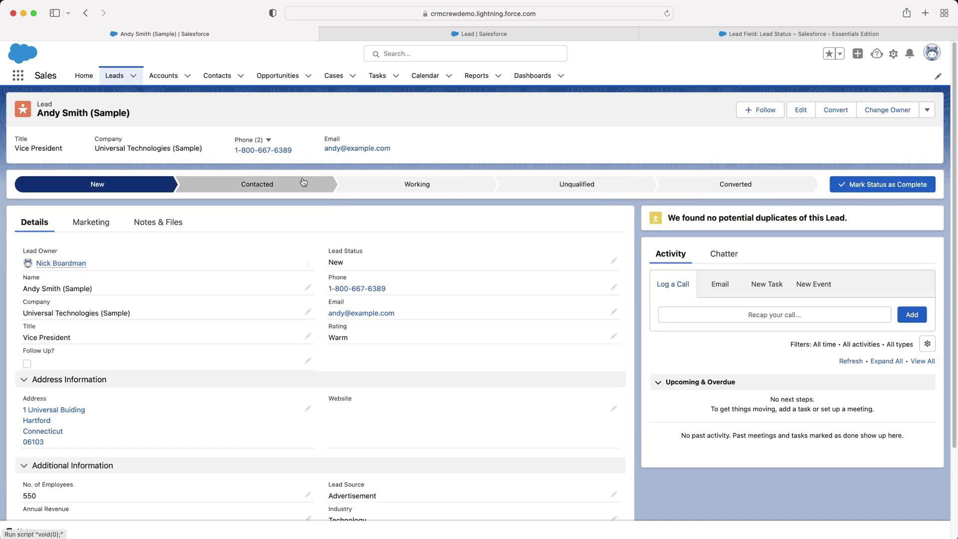
Switch back to the Lead Field: Lead Status tab listing New through Unqualified
click(692, 40)
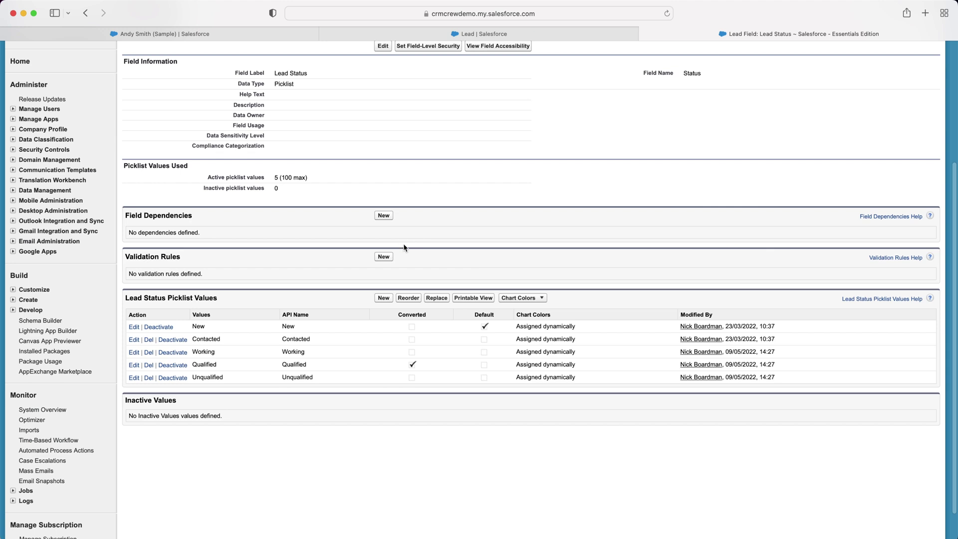